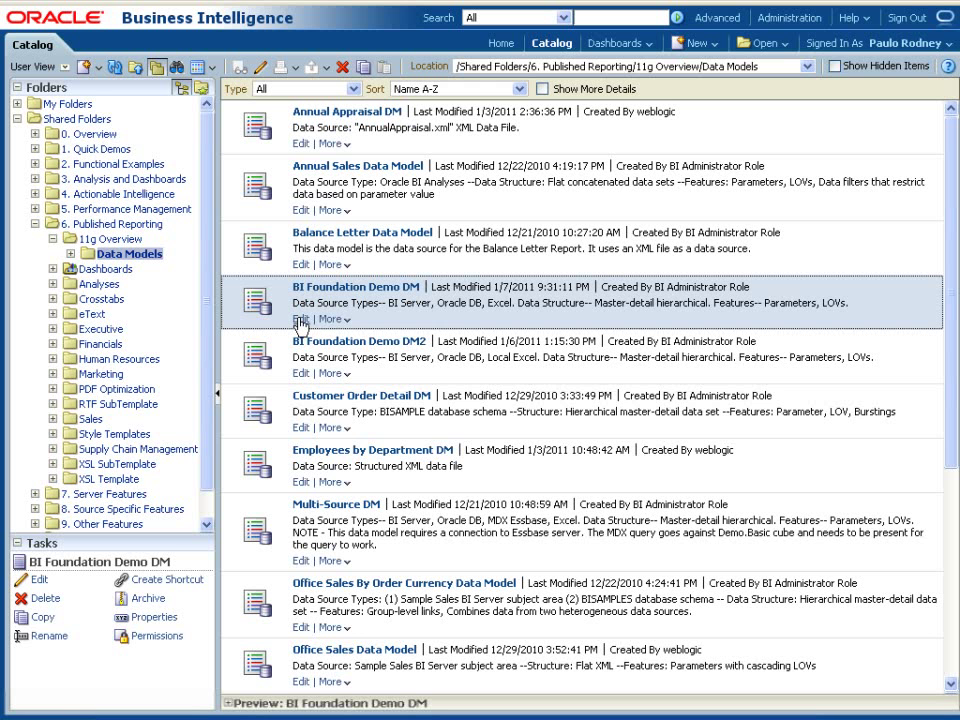
Open the BI Foundation Demo DM data model for editing
{"action": "left_click", "coordinate": [272, 317]}
Show the data sets diagram, move the Budget table below Master, and shift Actual up and right
{"action": "left_click", "coordinate": [70, 137]}
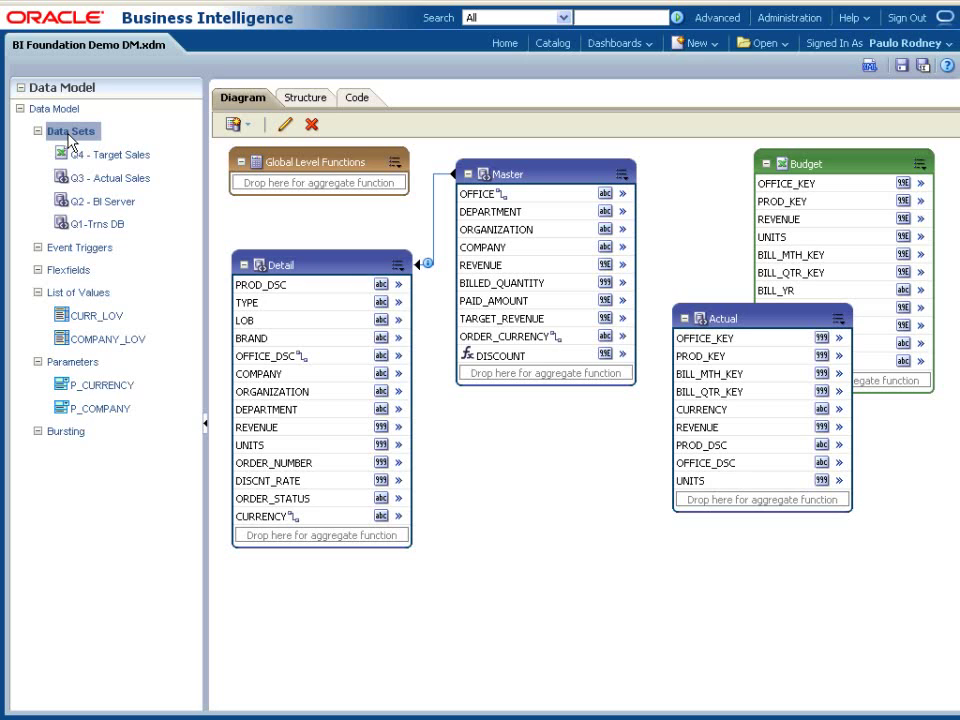
{"action": "left_click", "coordinate": [570, 180]}
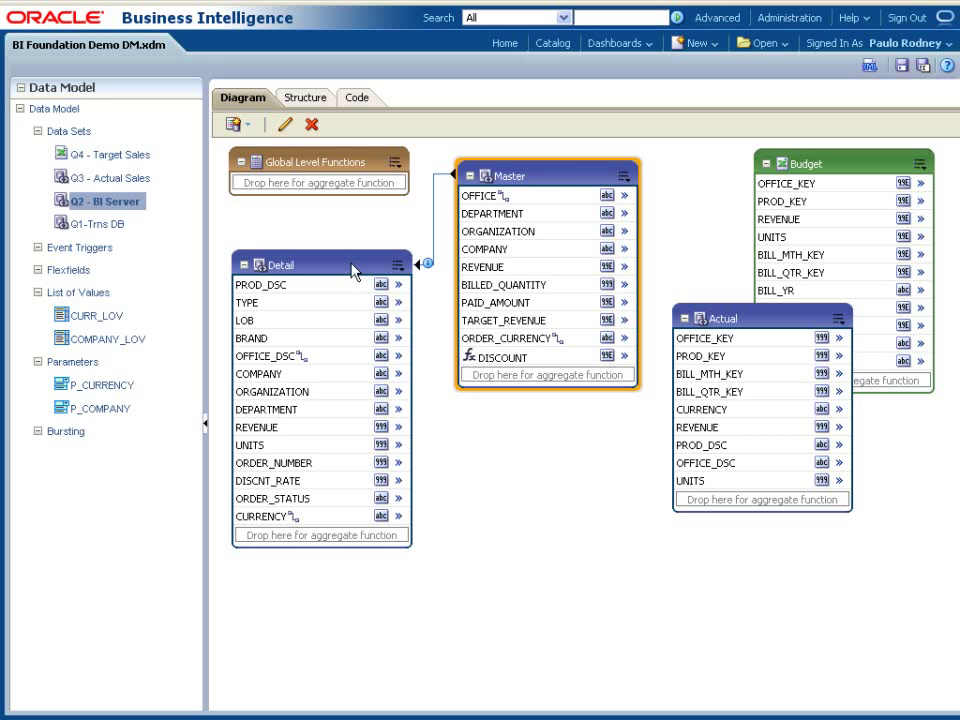
{"action": "left_click", "coordinate": [354, 268]}
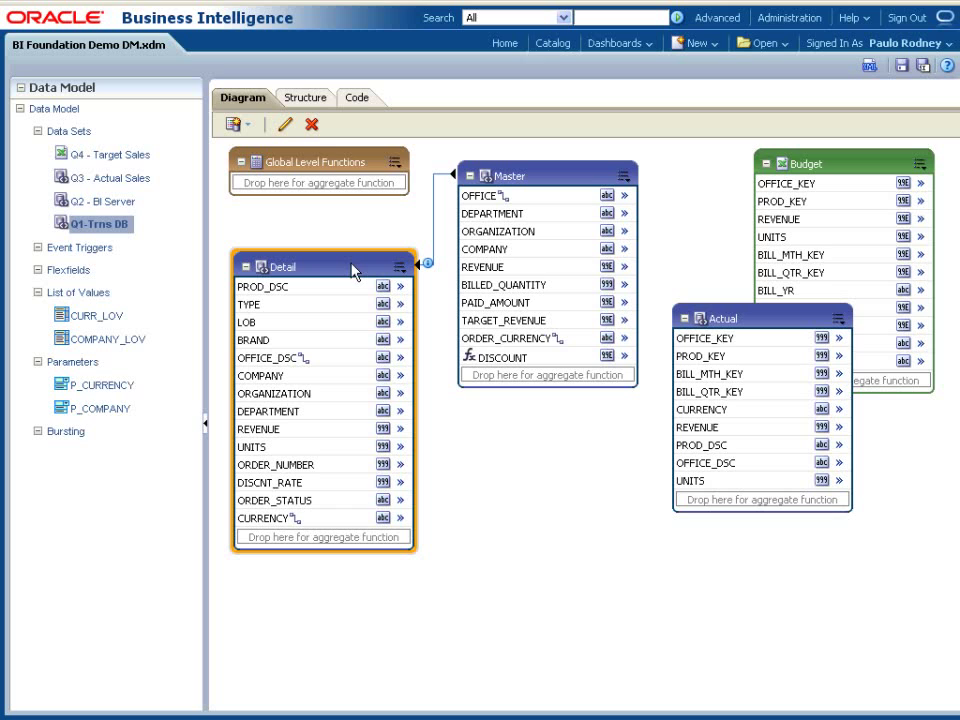
{"action": "left_click", "coordinate": [864, 176]}
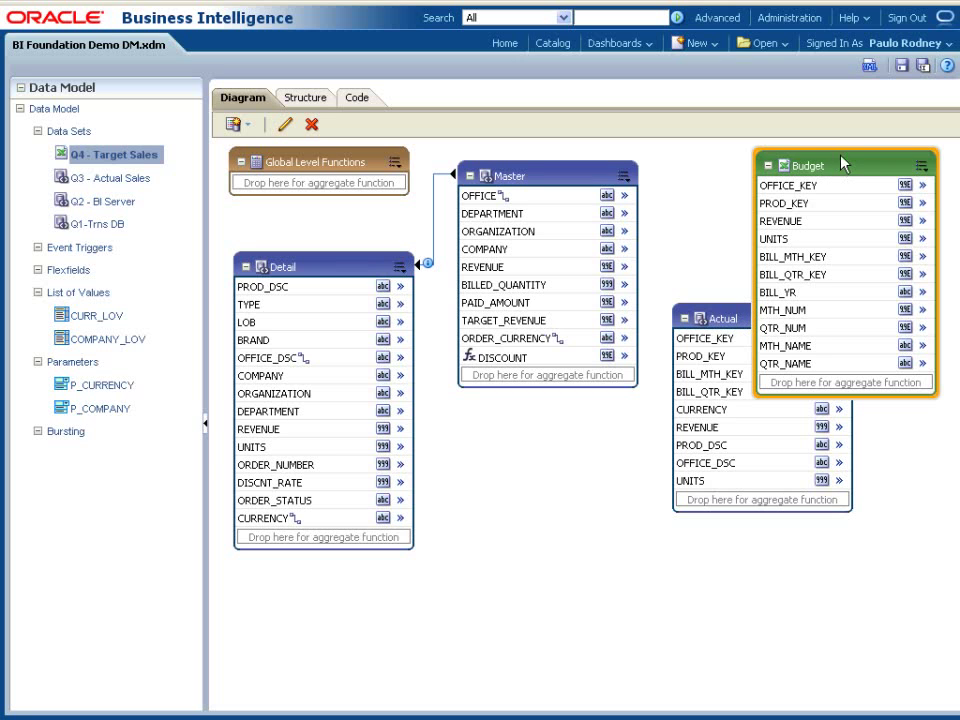
{"action": "left_click_drag", "start_coordinate": [842, 165], "coordinate": [567, 447]}
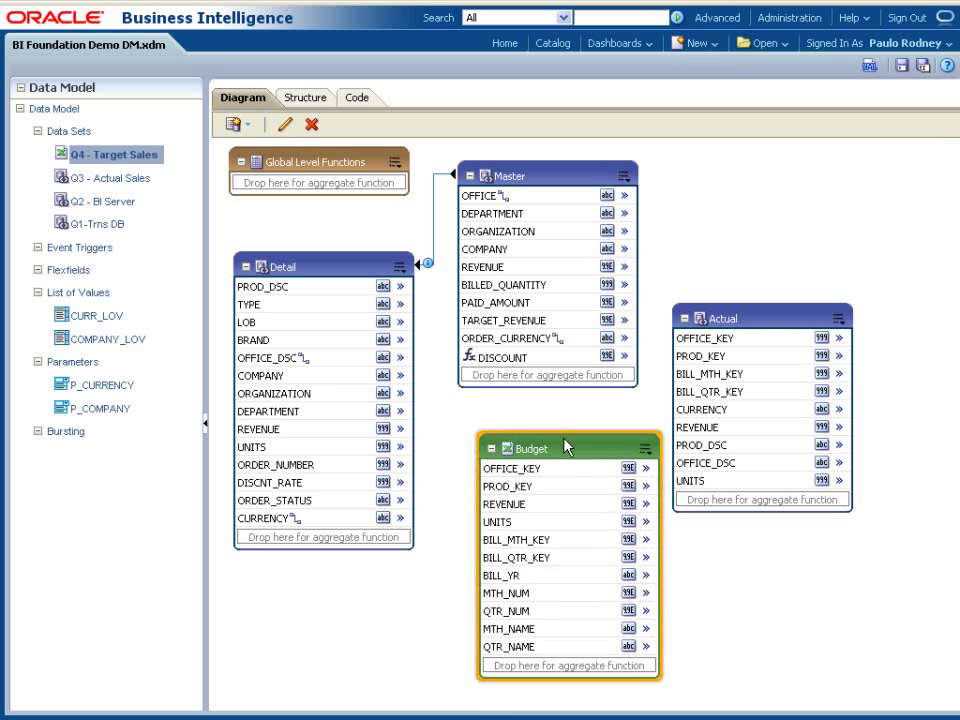
{"action": "left_click_drag", "start_coordinate": [763, 320], "coordinate": [799, 307]}
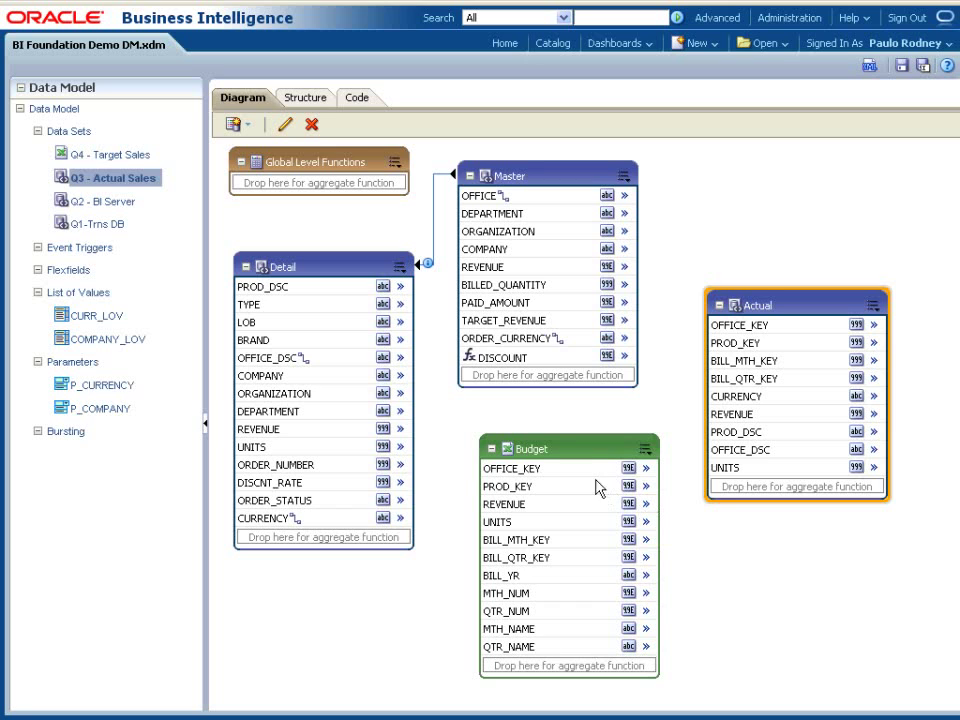
{"action": "mouse_move", "coordinate": [431, 270]}
{"action": "left_click", "coordinate": [232, 124]}
{"action": "left_click", "coordinate": [602, 452]}
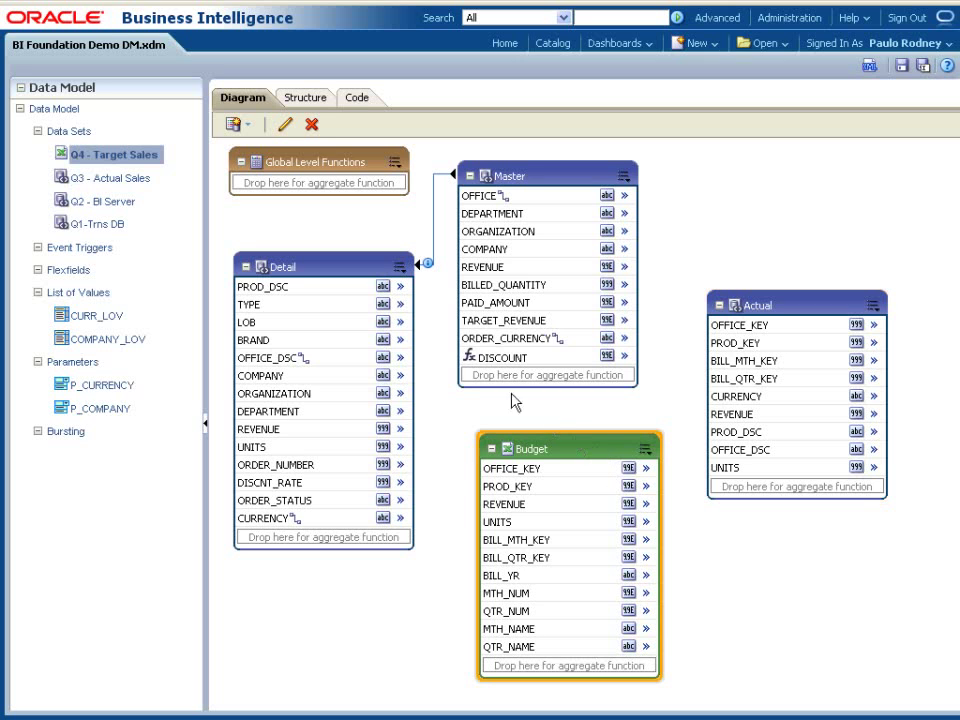
{"action": "left_click", "coordinate": [287, 124]}
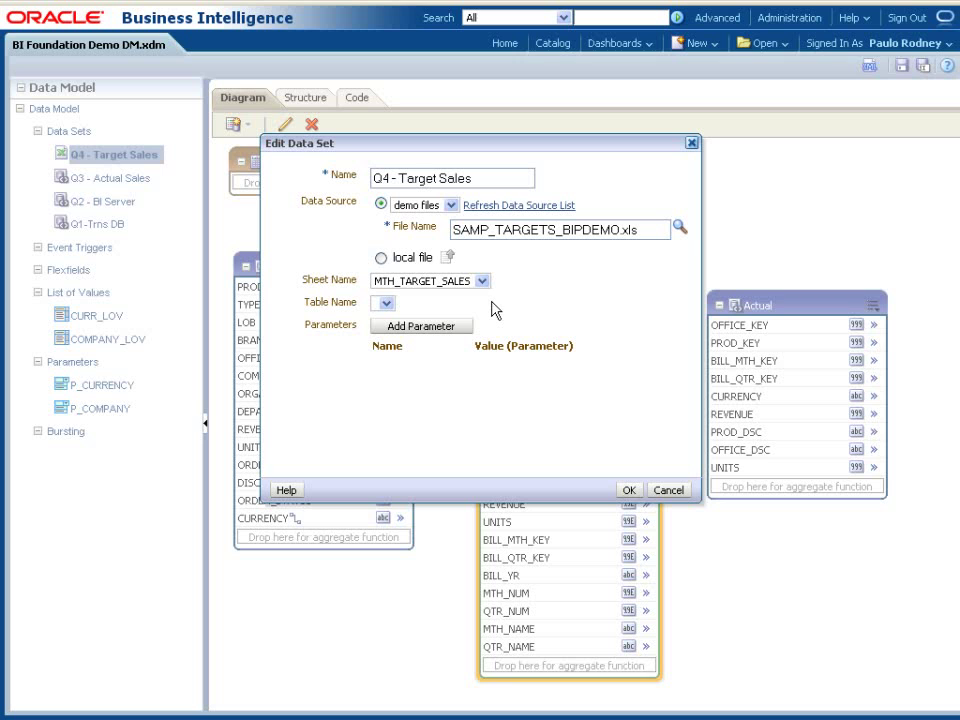
{"action": "left_click", "coordinate": [679, 495]}
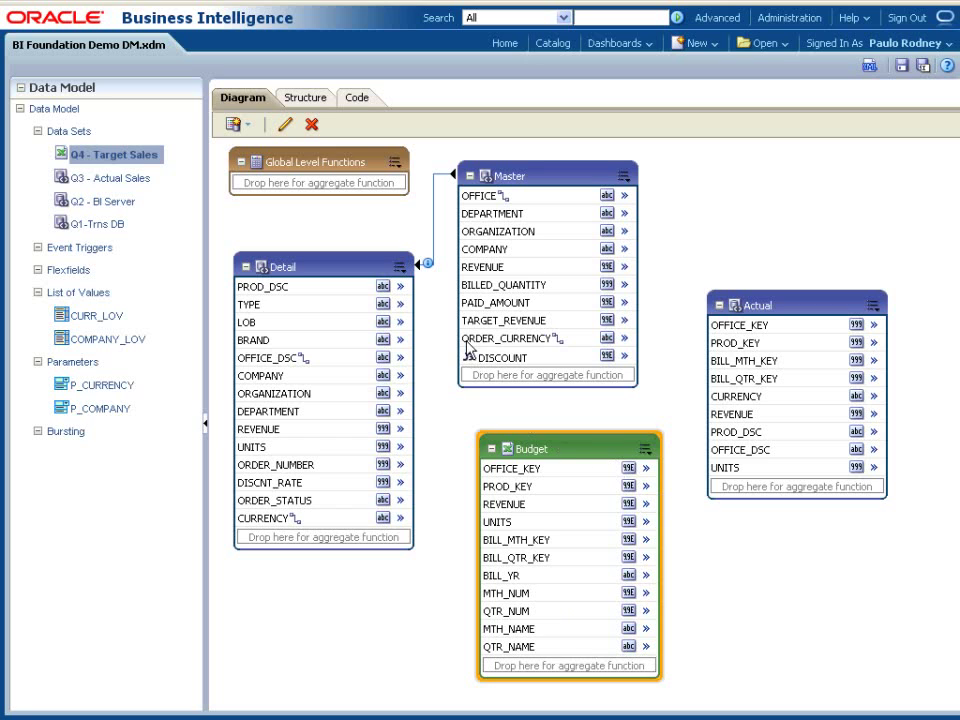
Link Actual's OFFICE_KEY to Budget's OFFICE_KEY and bring up the DISCOUNT element's options
{"action": "mouse_move", "coordinate": [428, 265]}
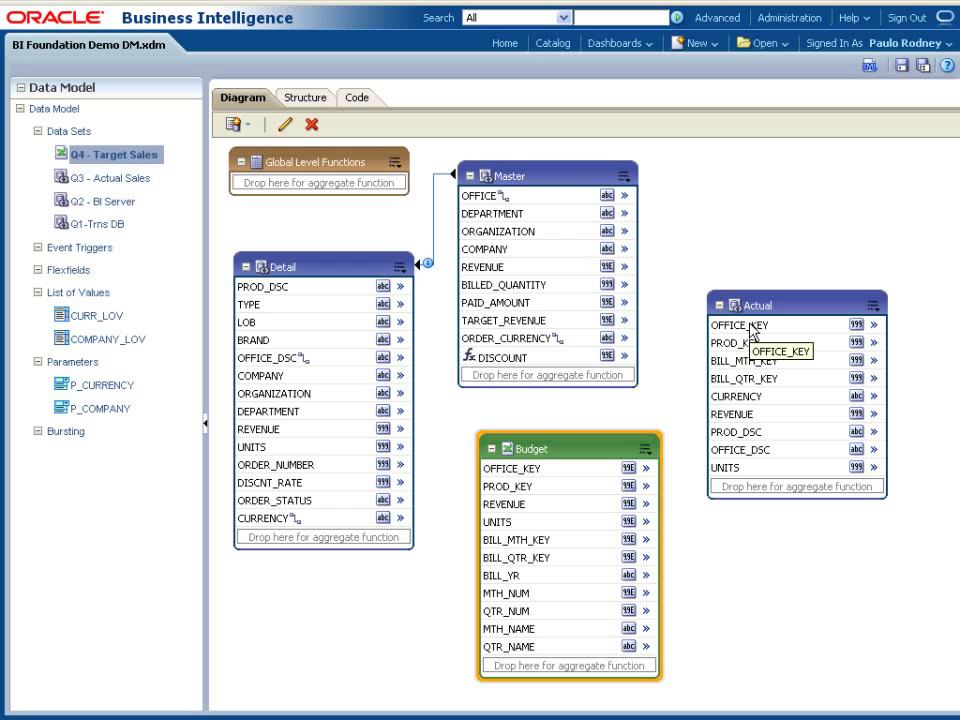
{"action": "left_click_drag", "start_coordinate": [751, 331], "coordinate": [541, 477]}
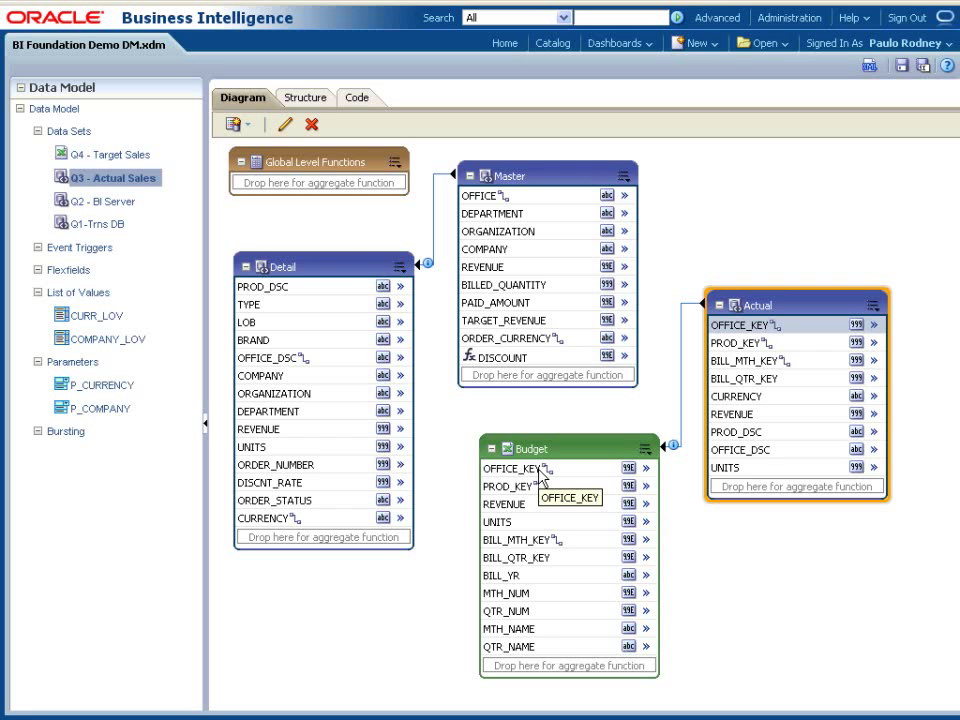
{"action": "left_click", "coordinate": [625, 363]}
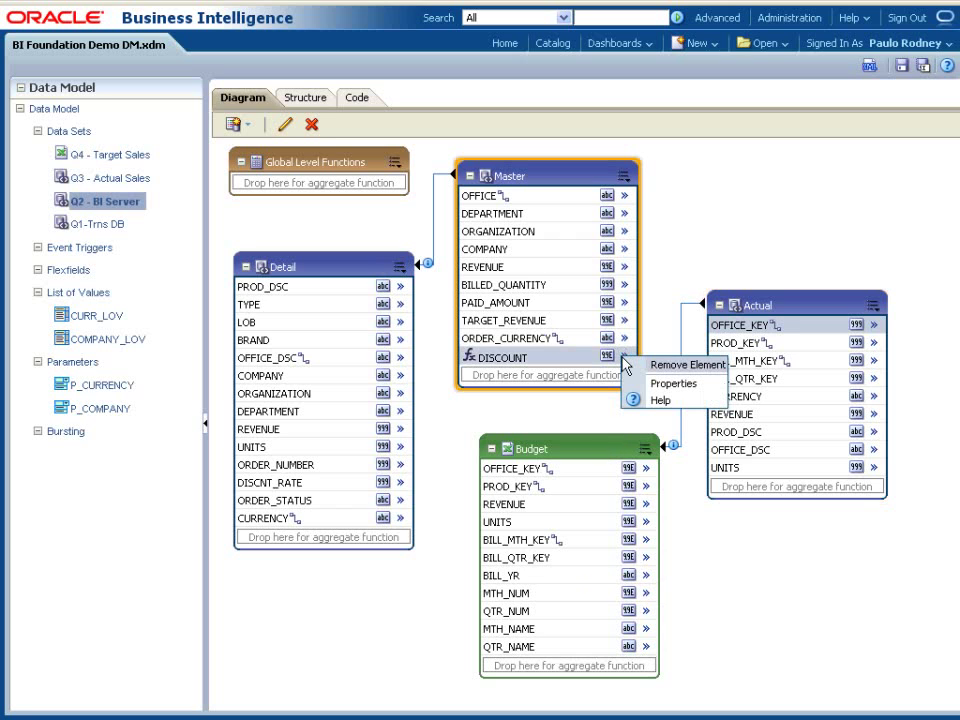
{"action": "left_click", "coordinate": [676, 384]}
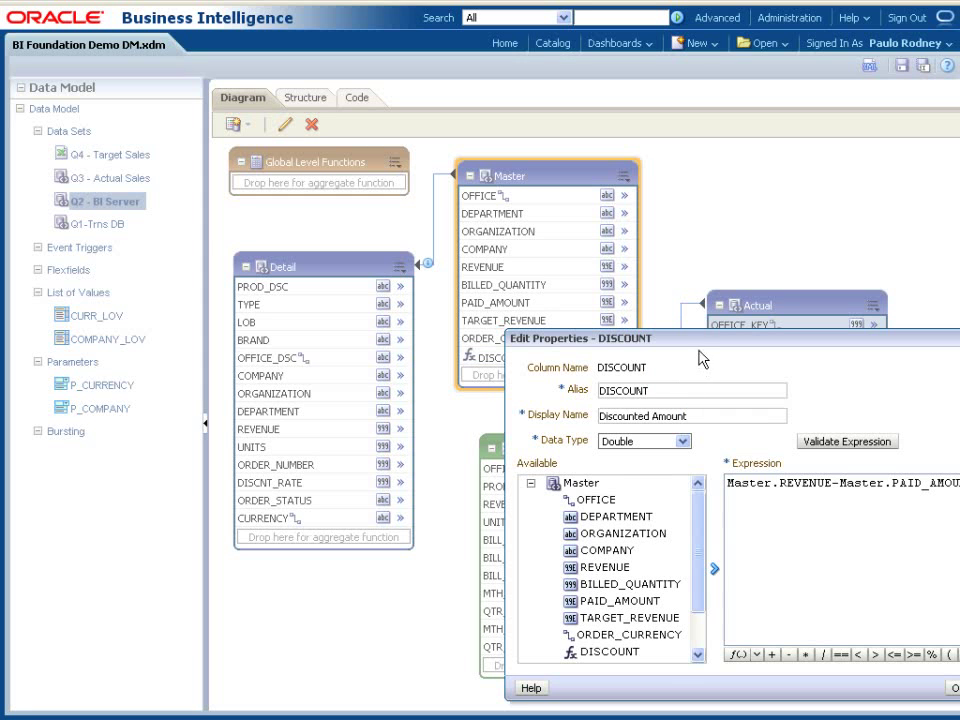
{"action": "left_click_drag", "start_coordinate": [700, 339], "coordinate": [519, 230]}
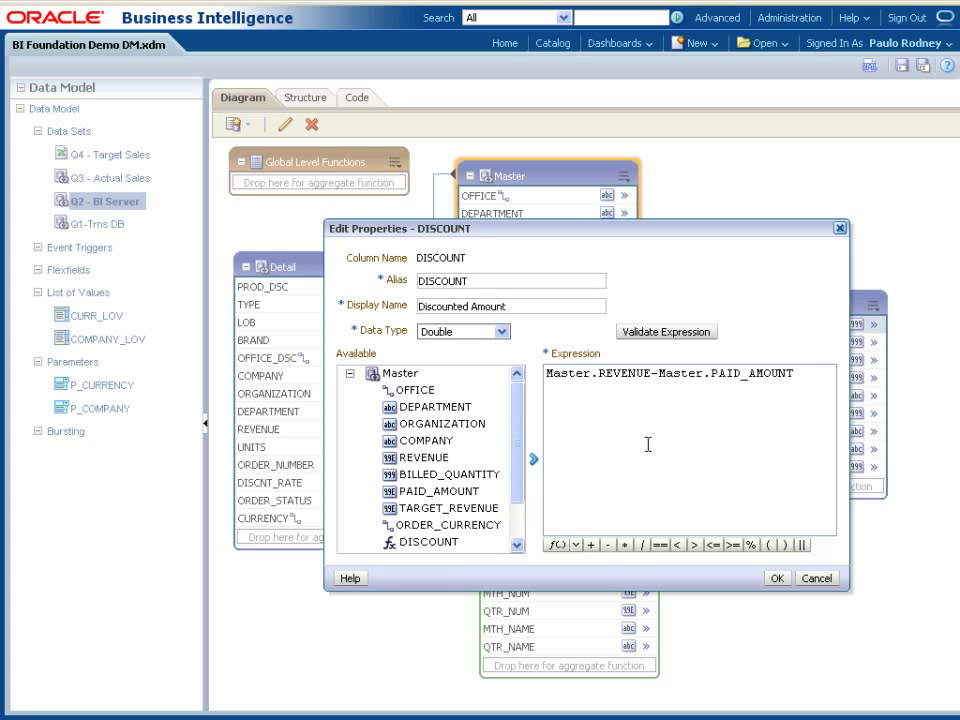
{"action": "left_click", "coordinate": [816, 579]}
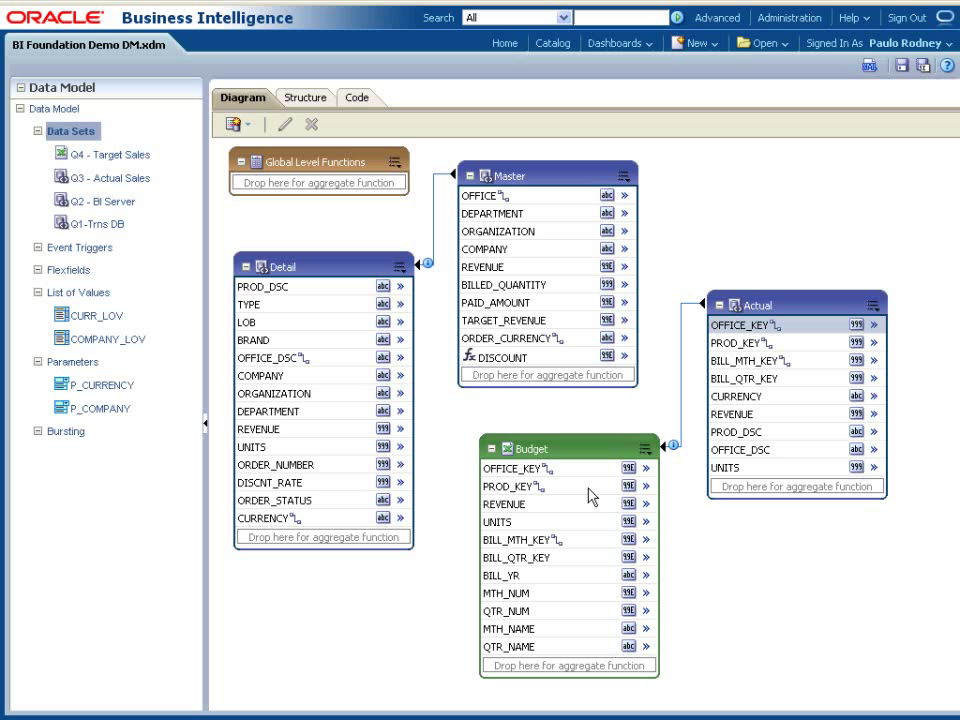
In the Structure table view, rename the DEPARTMENT tag to DEPT and ORGANIZATION to ORG
{"action": "left_click", "coordinate": [312, 104]}
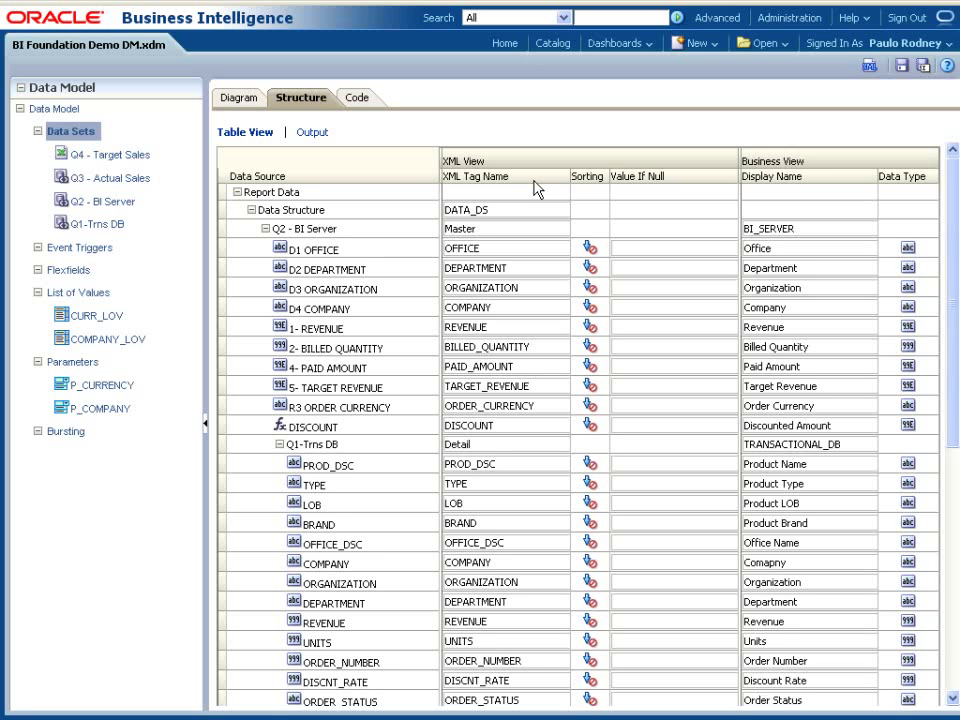
{"action": "left_click_drag", "start_coordinate": [508, 268], "coordinate": [370, 265]}
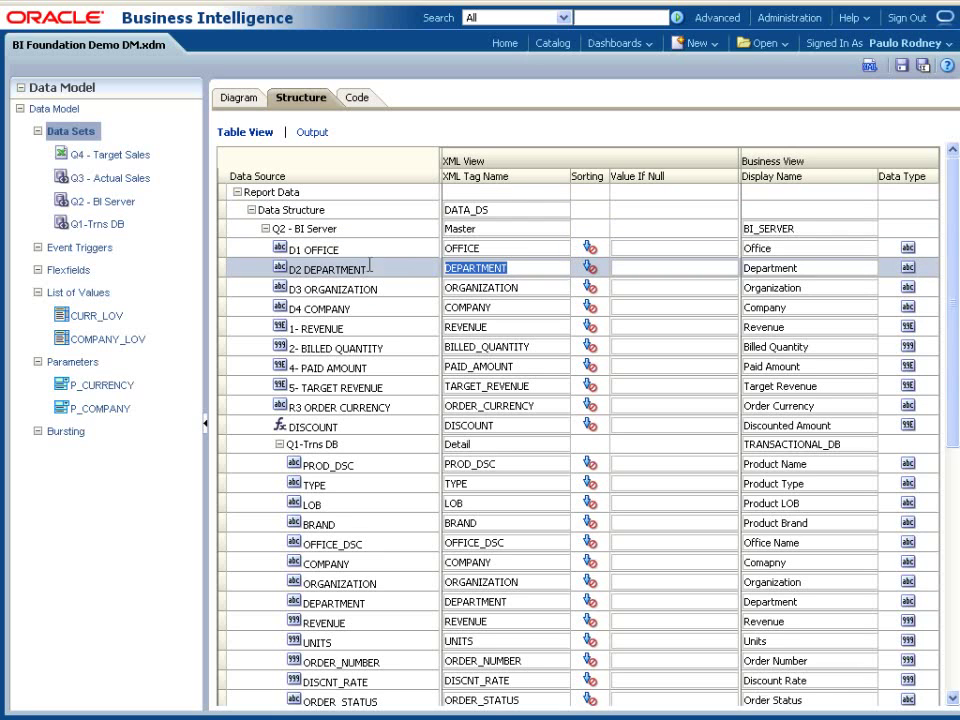
{"action": "type", "text": "DEPT"}
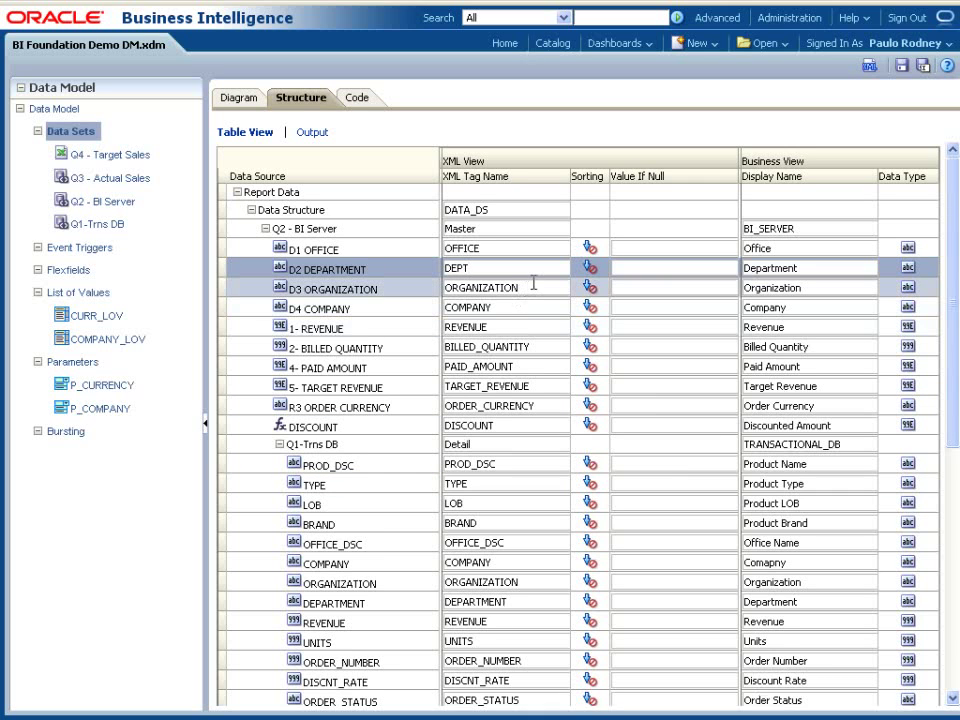
{"action": "left_click_drag", "start_coordinate": [533, 284], "coordinate": [432, 288]}
{"action": "type", "text": "O"}
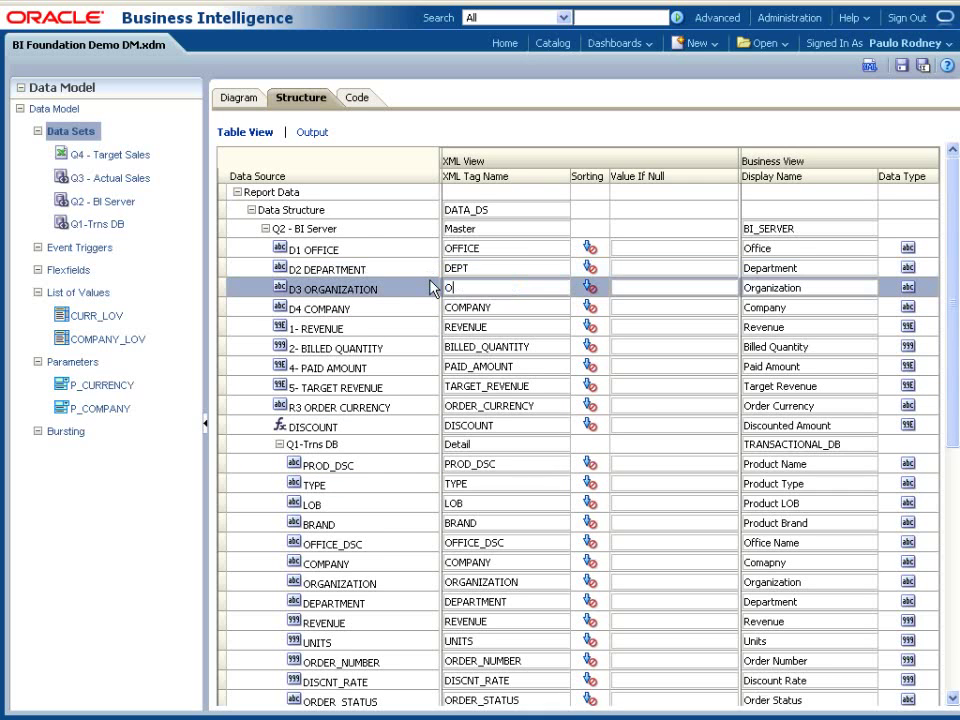
{"action": "type", "text": "RG"}
Give Actual Sales' PROD_DSC the output name 'Product Name' and OFFICE_DSC 'Office'
{"action": "left_click_drag", "start_coordinate": [956, 242], "coordinate": [955, 444]}
{"action": "left_click", "coordinate": [745, 491]}
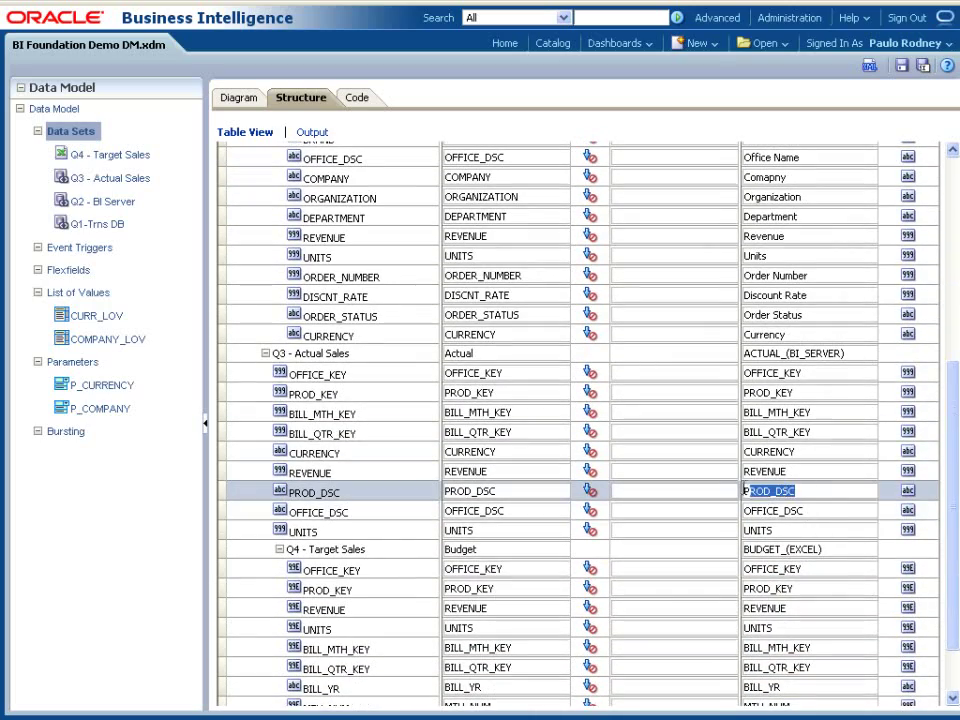
{"action": "type", "text": "Pr"}
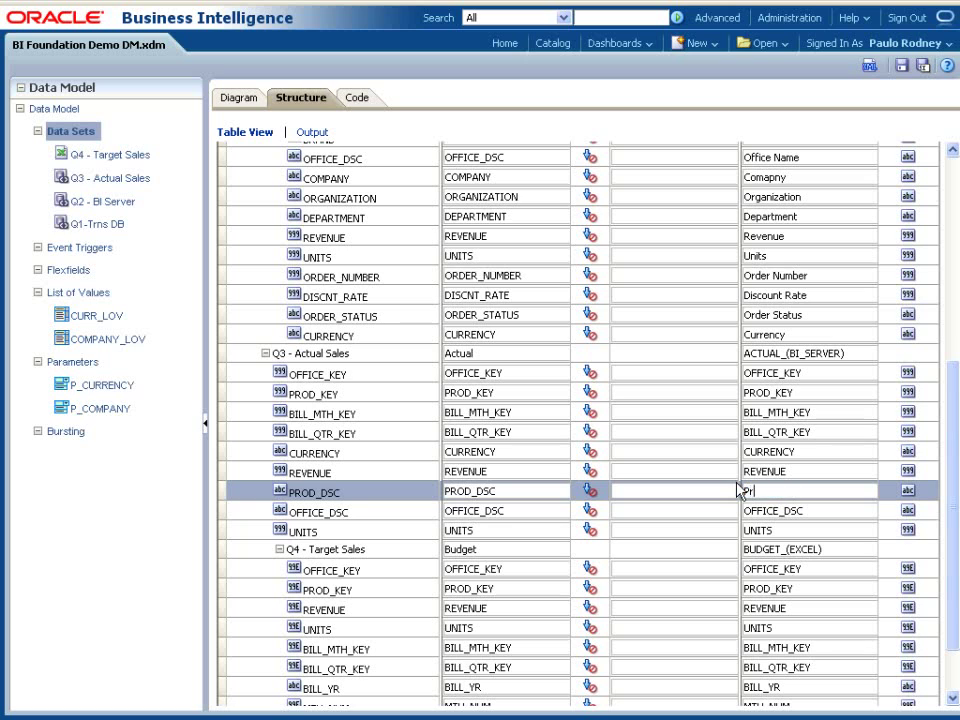
{"action": "type", "text": "oduct Name"}
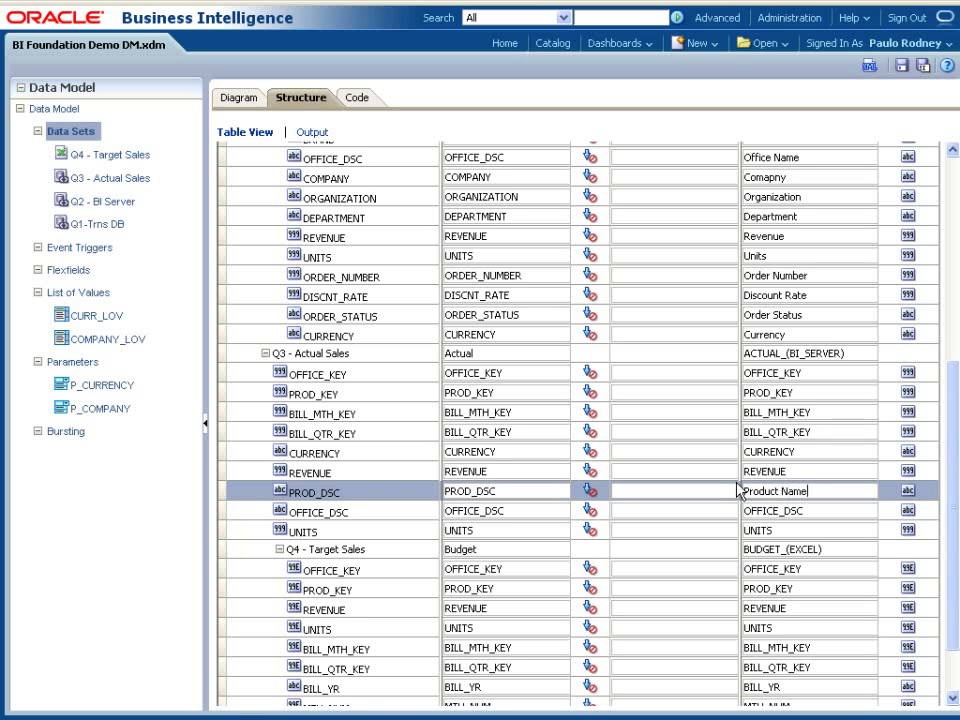
{"action": "left_click", "coordinate": [812, 510]}
{"action": "type", "text": "Off"}
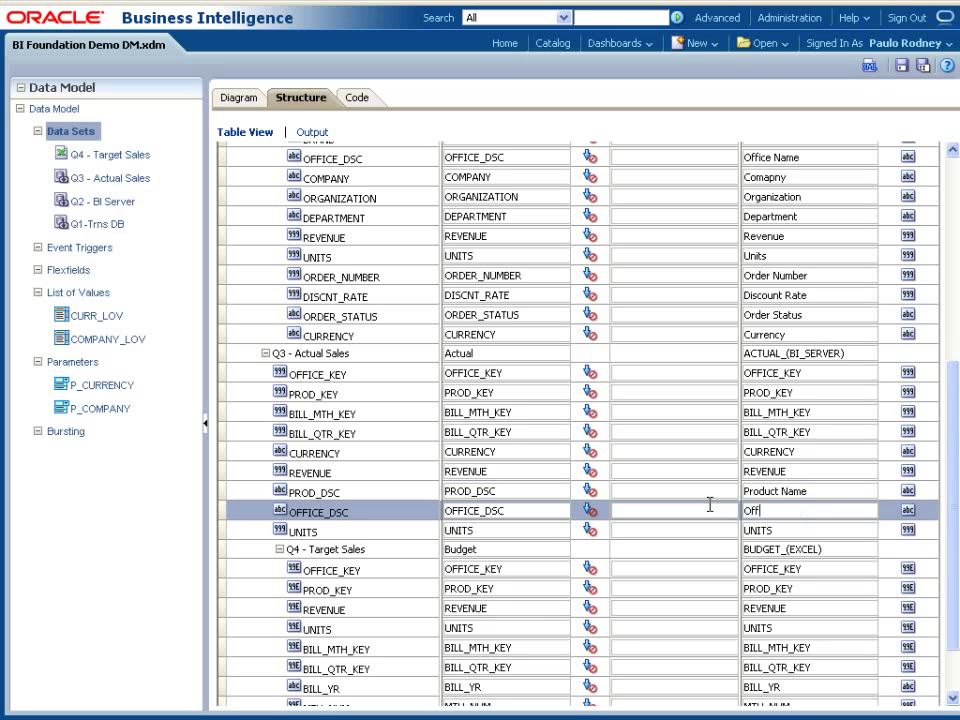
{"action": "type", "text": "ice"}
Return to the diagram and display the P_CURRENCY and P_COMPANY parameters
{"action": "left_click", "coordinate": [243, 99]}
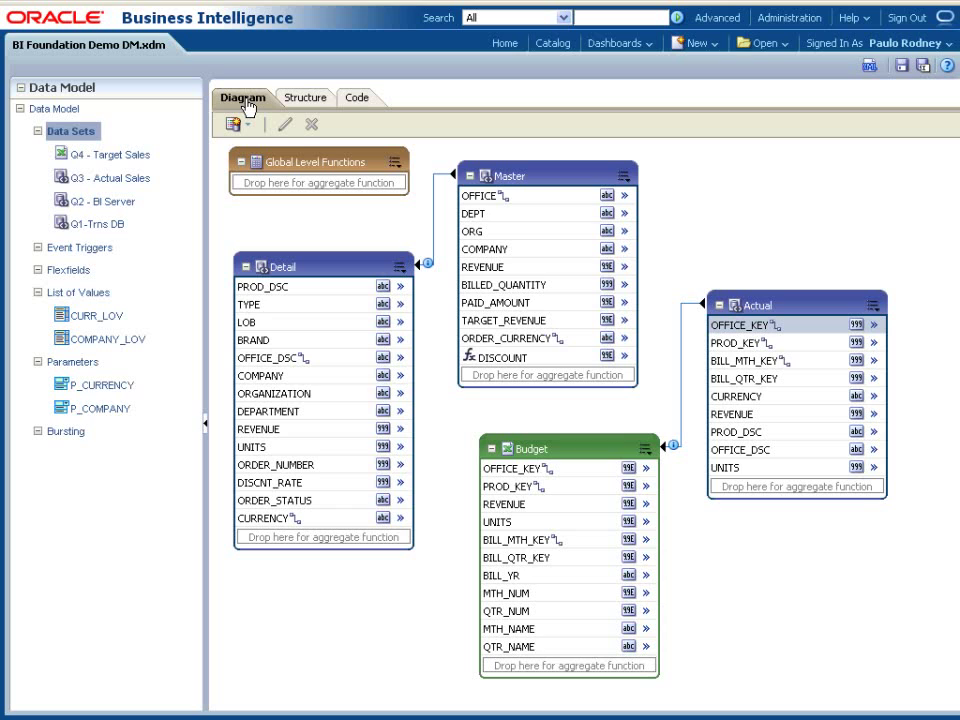
{"action": "left_click", "coordinate": [80, 364]}
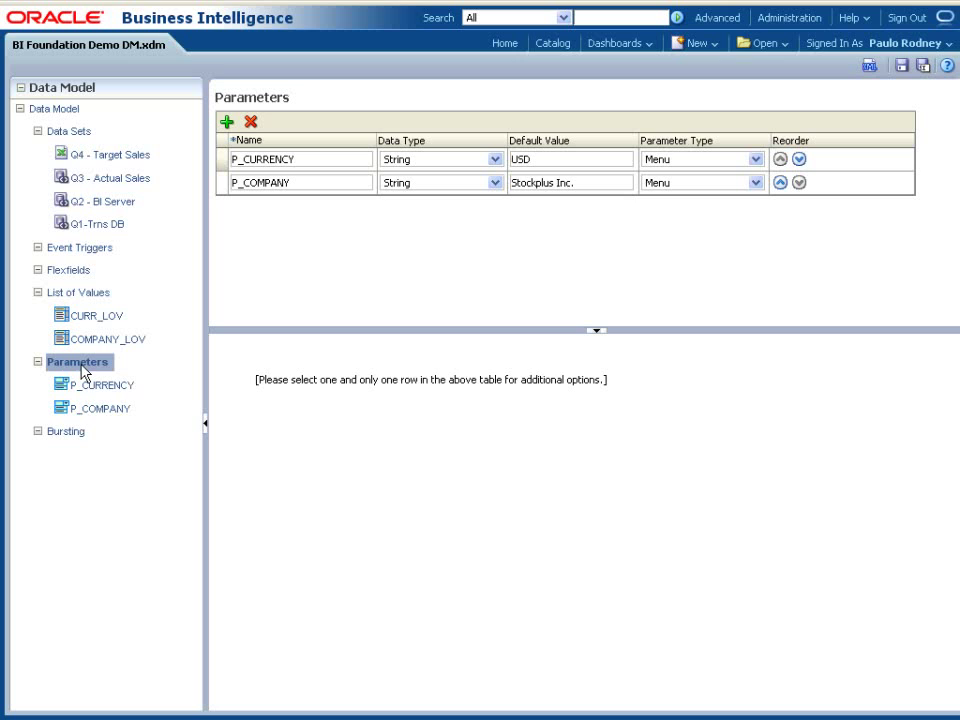
Check P_COMPANY keeps the Menu type with COMPANY_LOV, then show the lists of values
{"action": "left_click", "coordinate": [102, 410]}
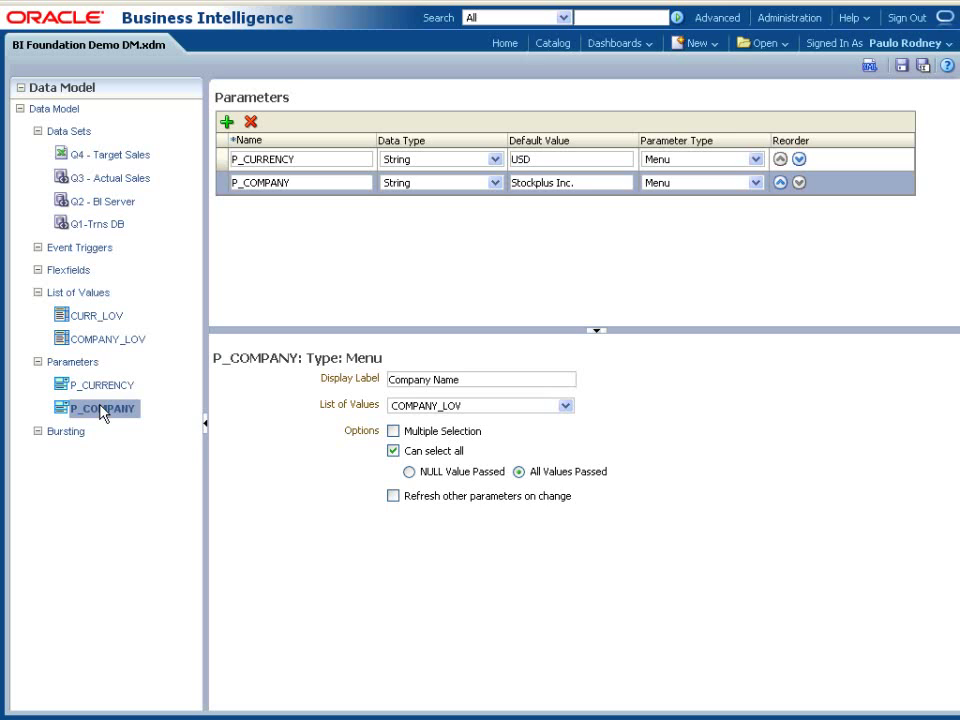
{"action": "left_click", "coordinate": [756, 183]}
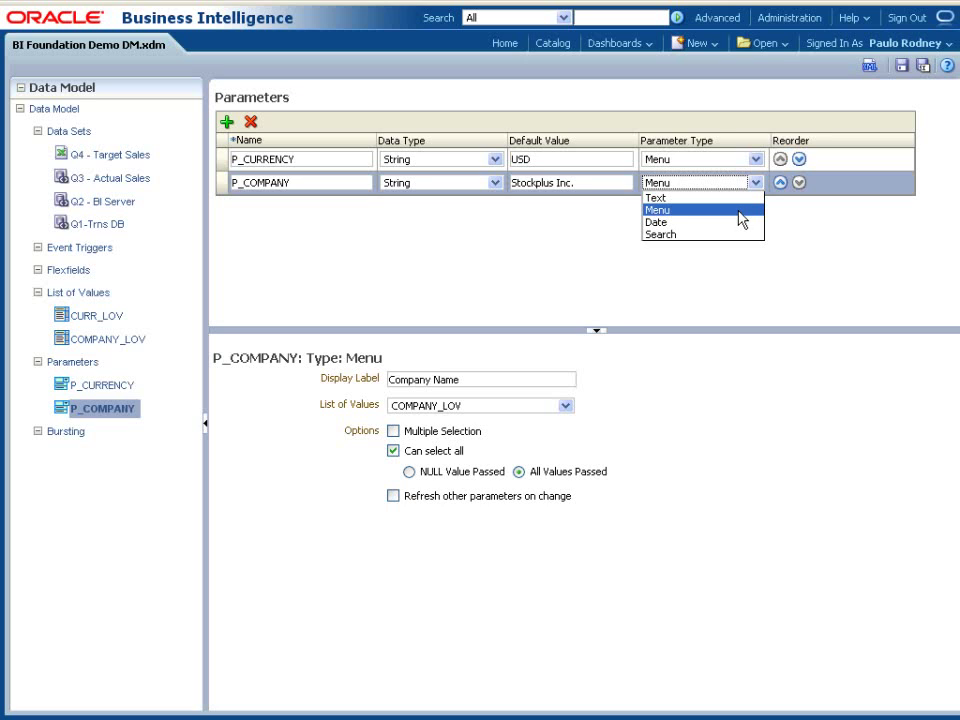
{"action": "left_click", "coordinate": [566, 408]}
{"action": "left_click", "coordinate": [566, 407]}
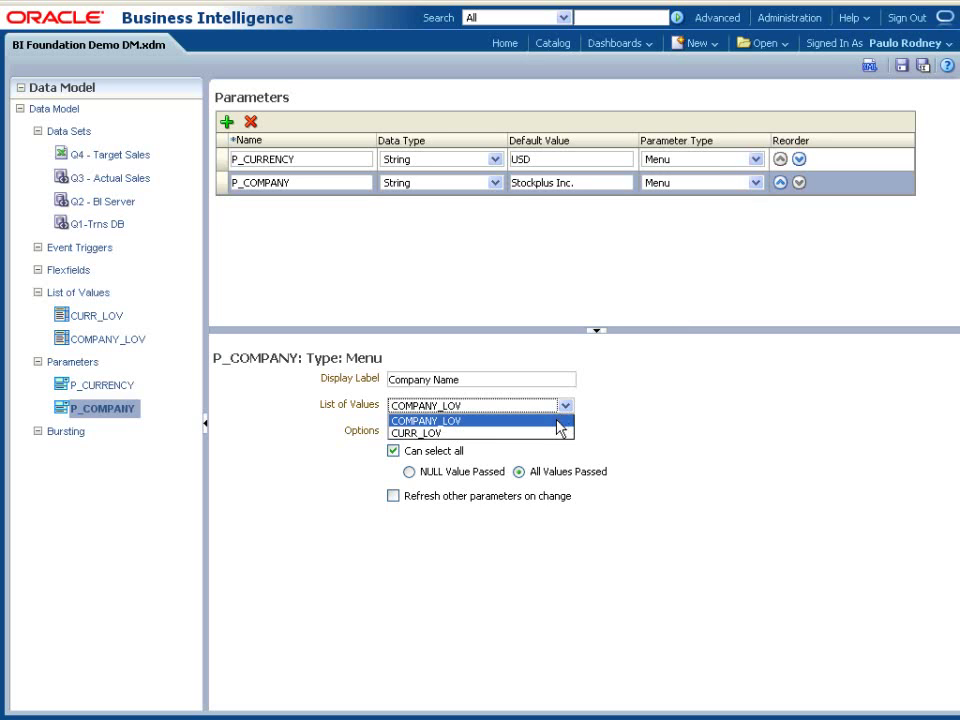
{"action": "left_click", "coordinate": [556, 421]}
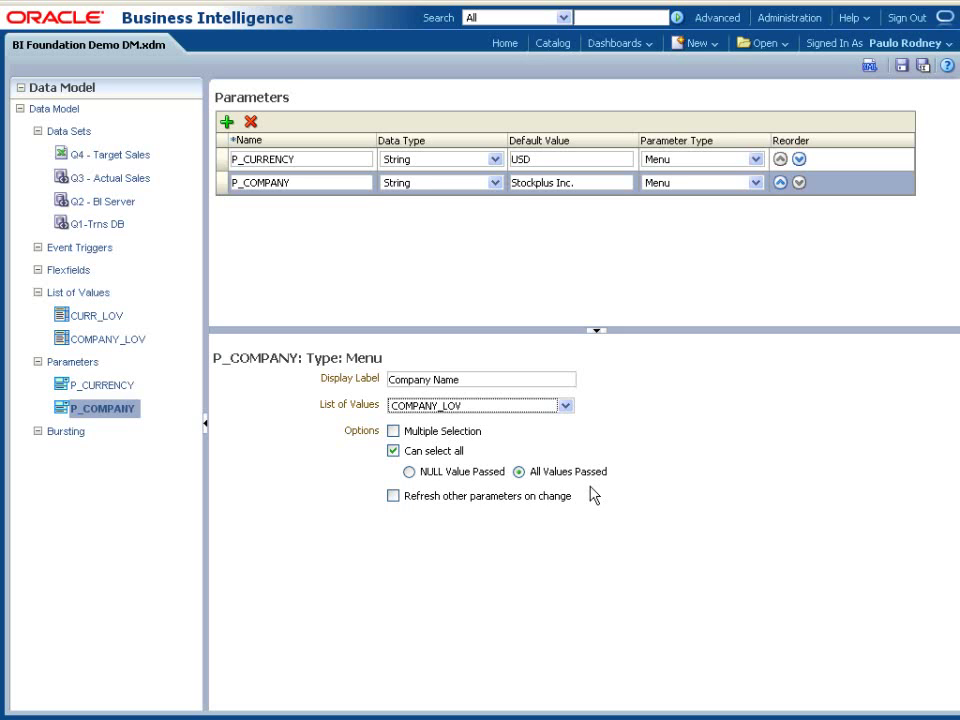
{"action": "left_click", "coordinate": [82, 292]}
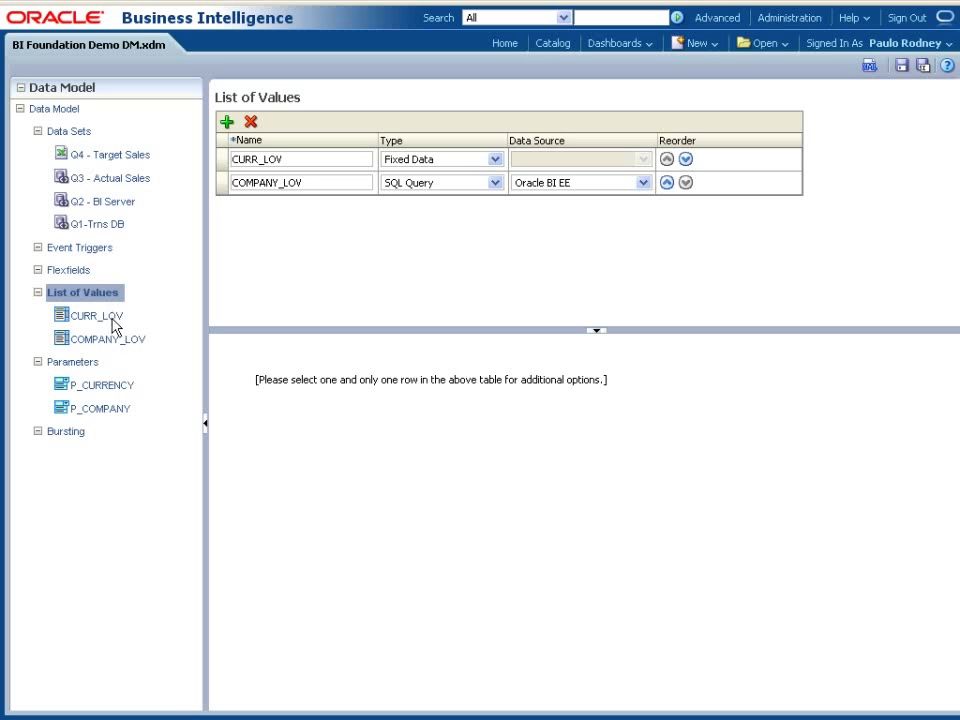
View CURR_LOV's fixed EUR, USD and AUD values, then COMPANY_LOV's SQL query
{"action": "left_click", "coordinate": [113, 325]}
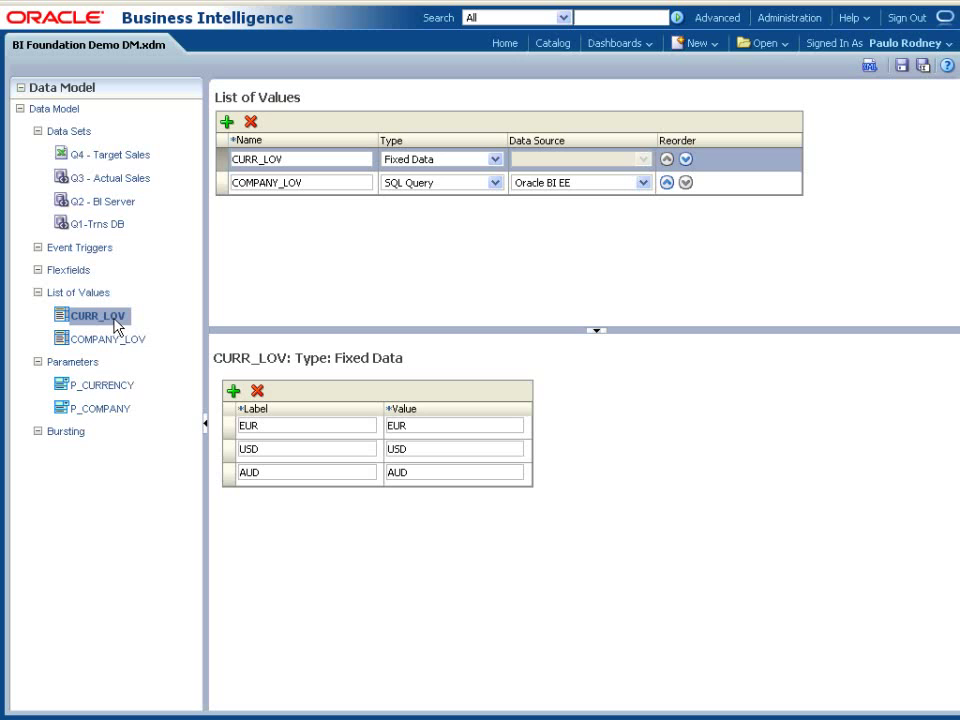
{"action": "left_click", "coordinate": [120, 340]}
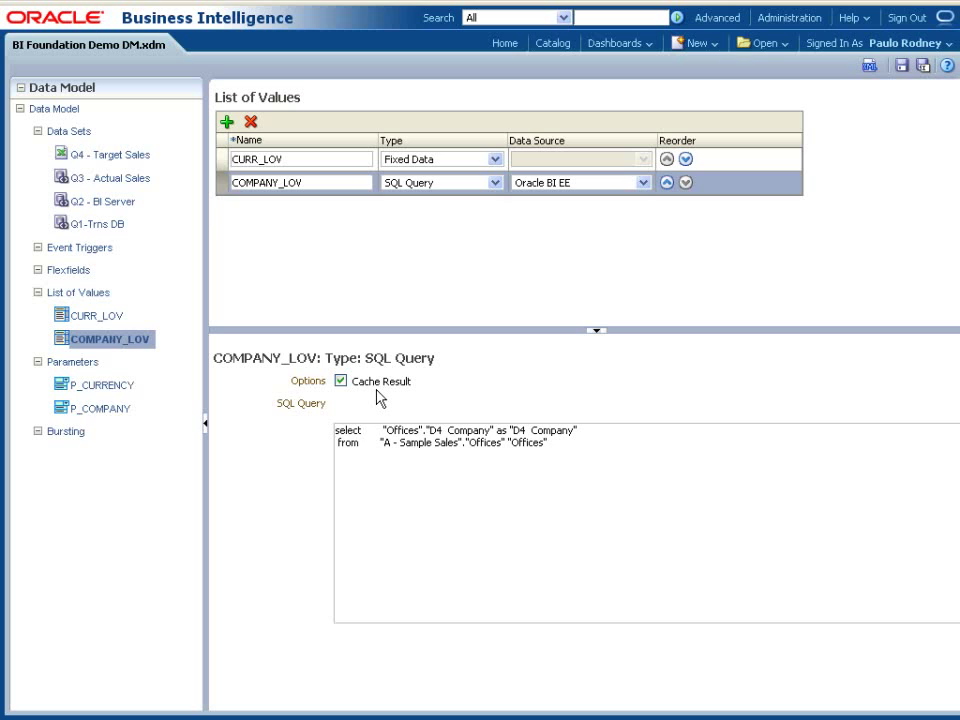
Preview the data model's XML output with currency EUR and company Genmind Corp
{"action": "left_click", "coordinate": [70, 132]}
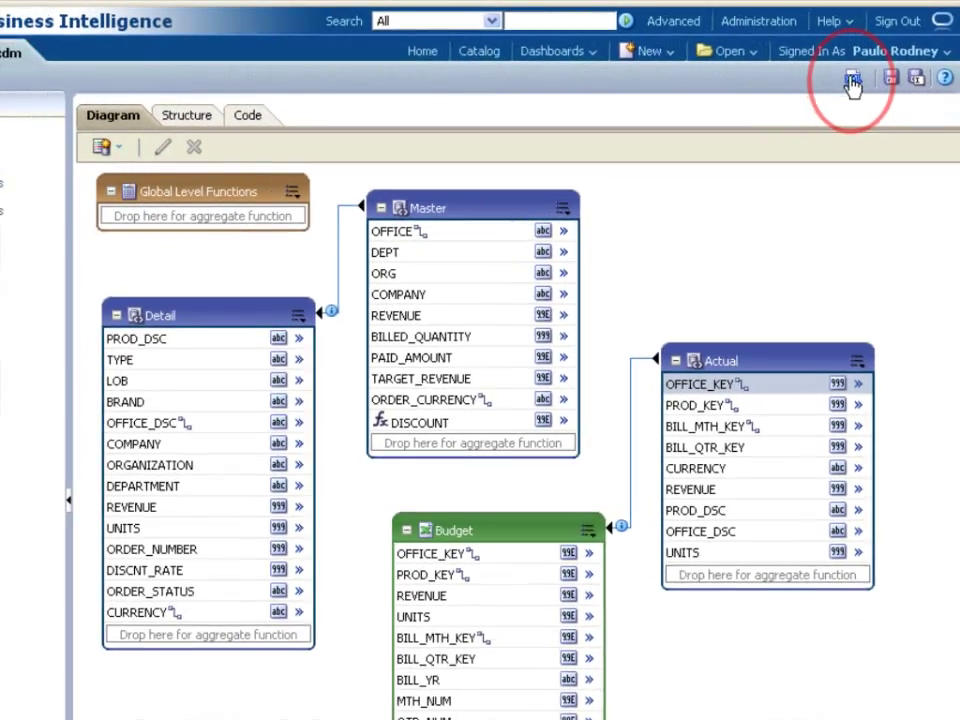
{"action": "left_click", "coordinate": [803, 114]}
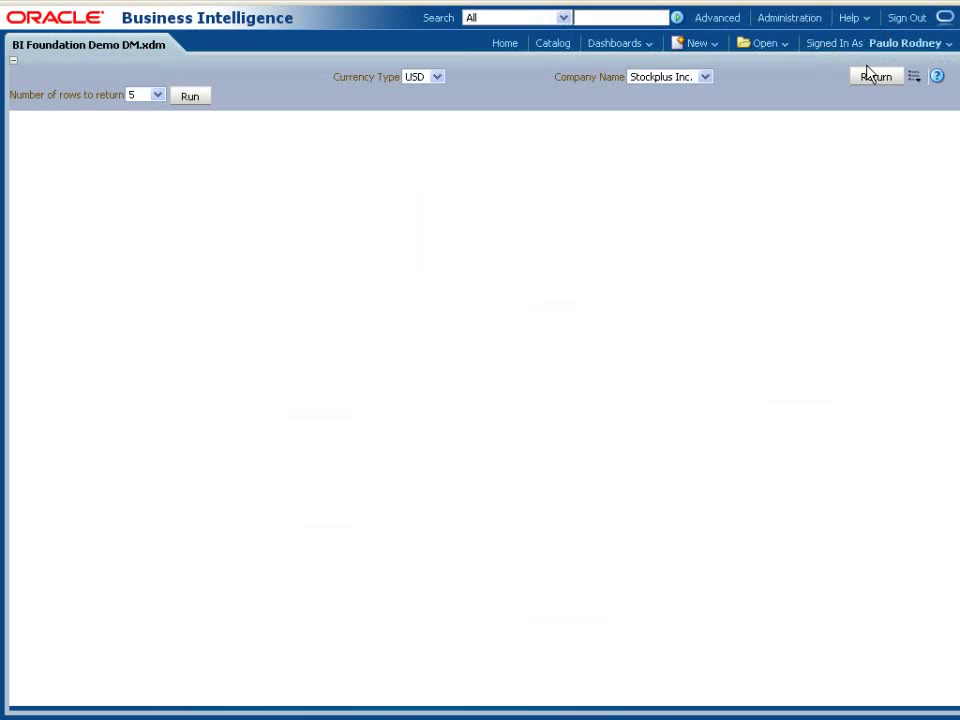
{"action": "left_click", "coordinate": [437, 77]}
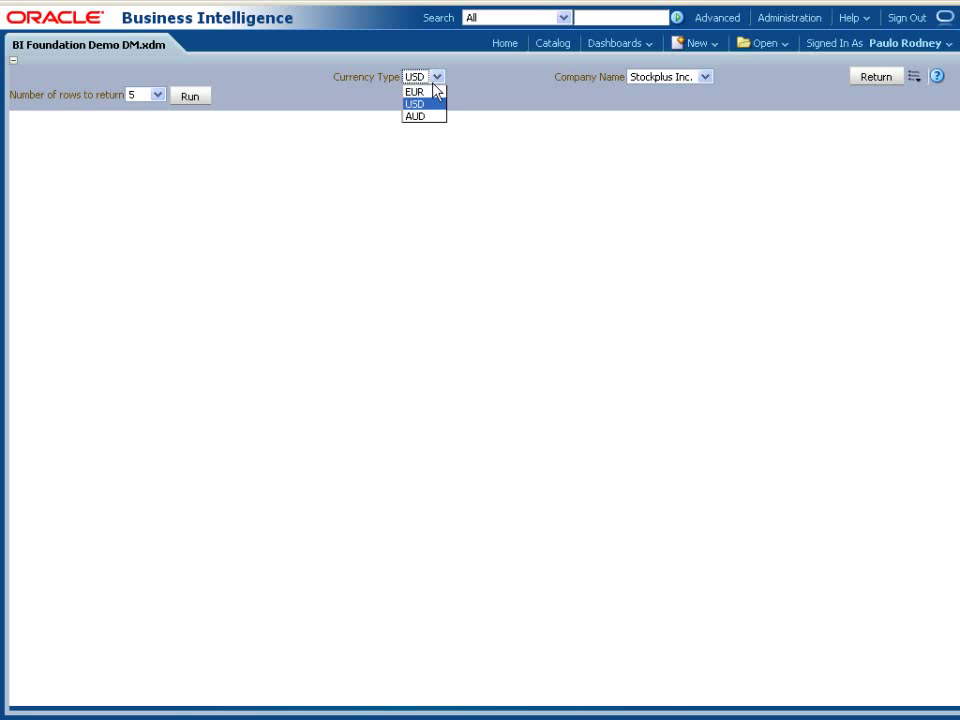
{"action": "left_click", "coordinate": [414, 88]}
{"action": "left_click", "coordinate": [705, 77]}
{"action": "left_click", "coordinate": [686, 104]}
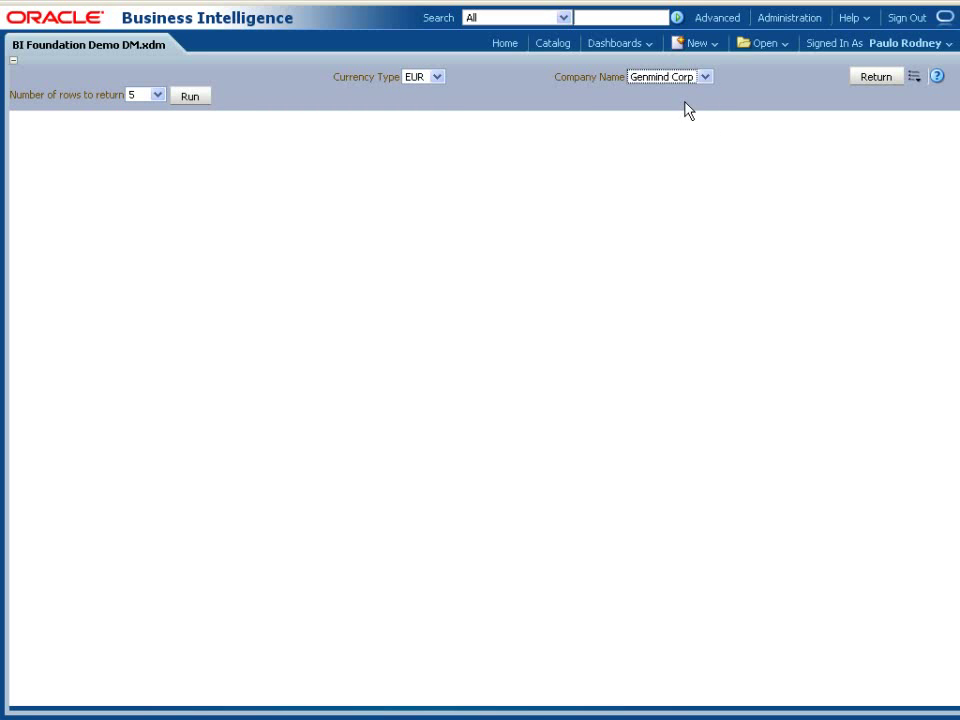
{"action": "left_click", "coordinate": [199, 104]}
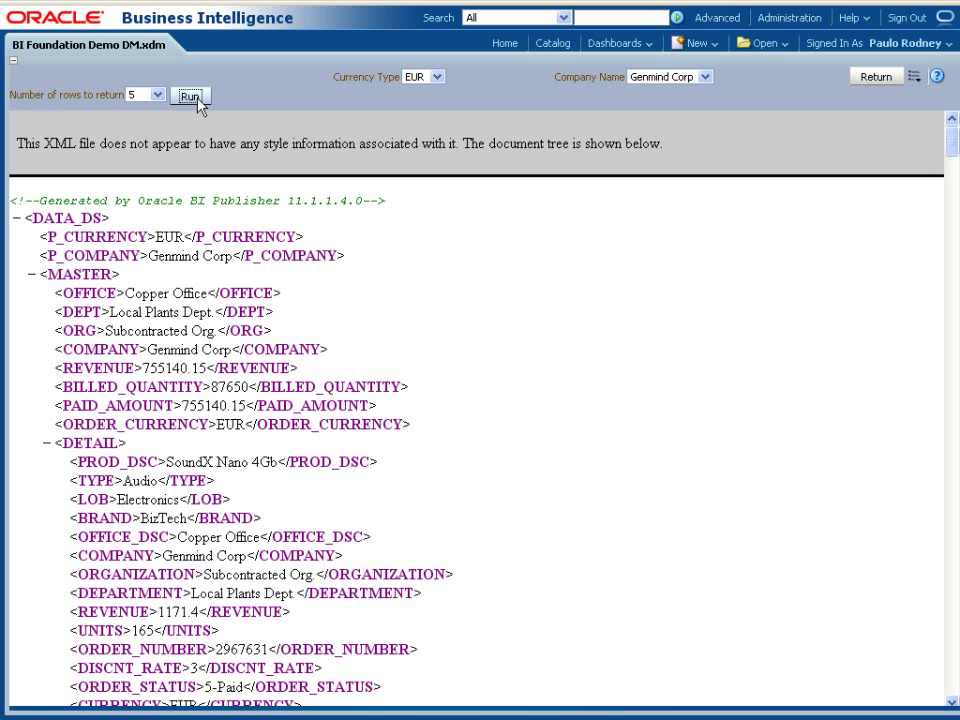
Bring up the XML output's menu with Export XML, Save As Sample Data and Get Data Engine Log
{"action": "left_click", "coordinate": [914, 77]}
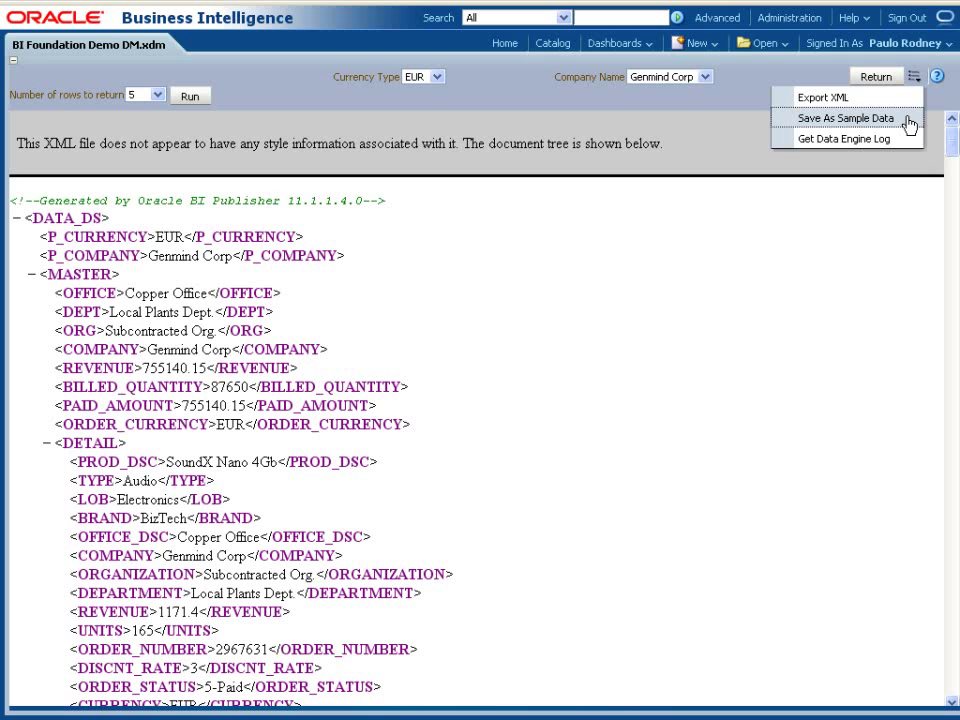
Save the generated EUR / Genmind Corp XML as the data model's sample data
{"action": "left_click", "coordinate": [906, 120]}
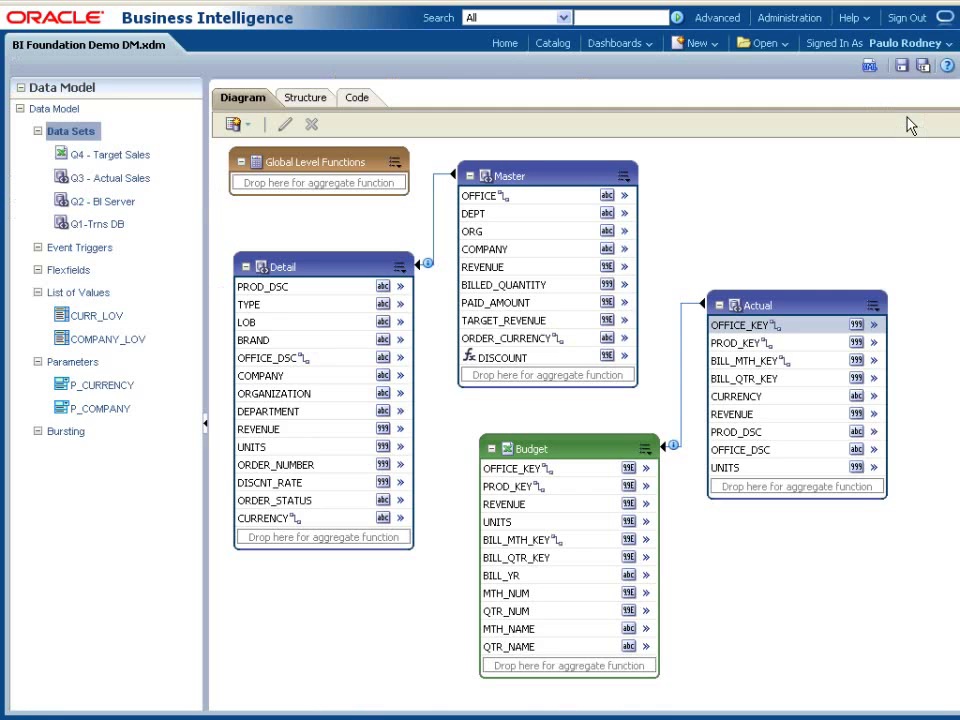